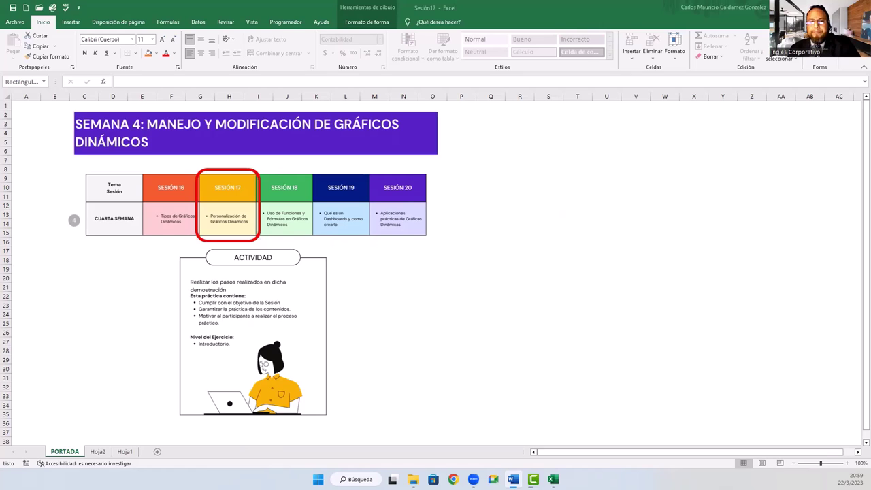
Switch from the PORTADA cover to the Hoja1 sales data sheet
click(123, 452)
On Hoja2, insert a stacked bar pivot chart from the Precio pivot table
click(98, 452)
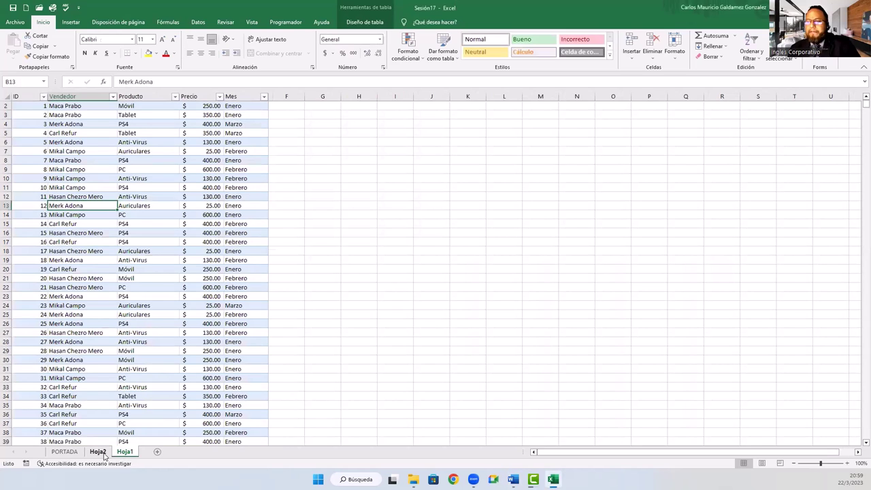
key(ctrl+Page_Up)
click(93, 164)
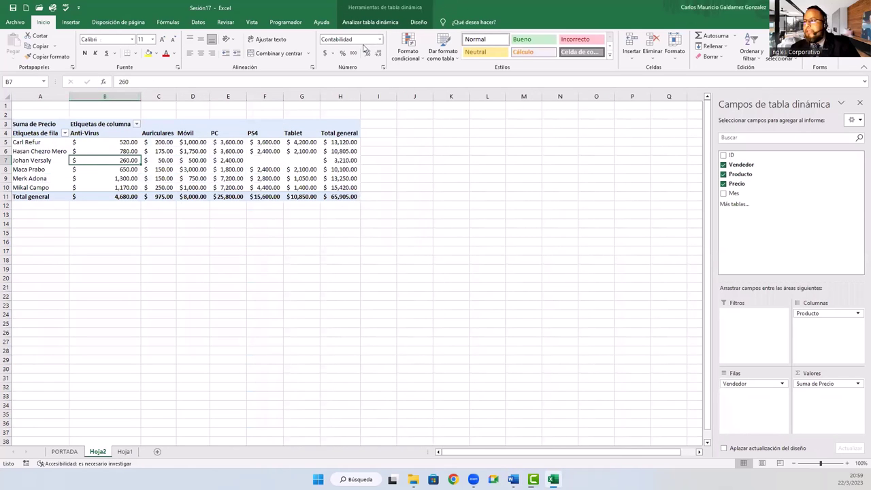
click(359, 22)
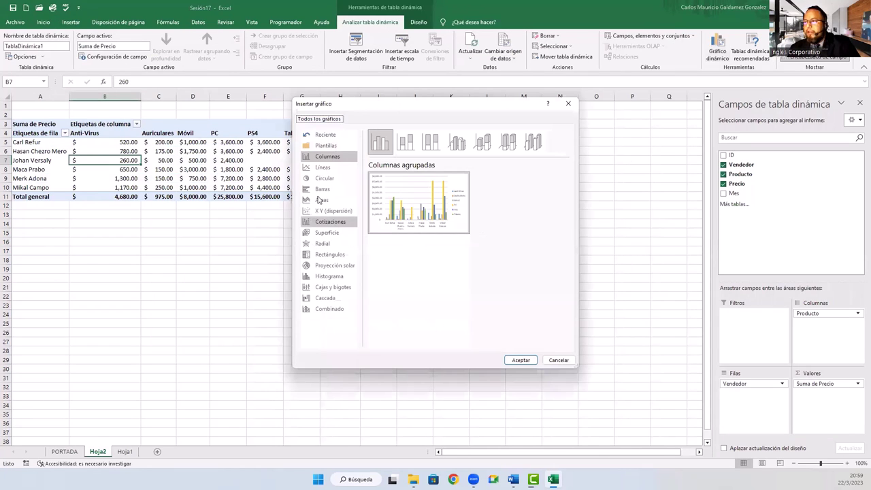
click(322, 190)
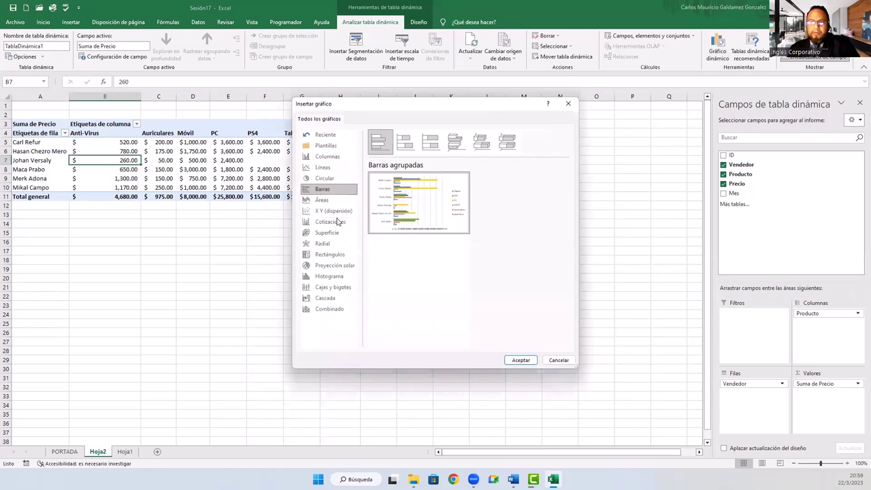
click(436, 148)
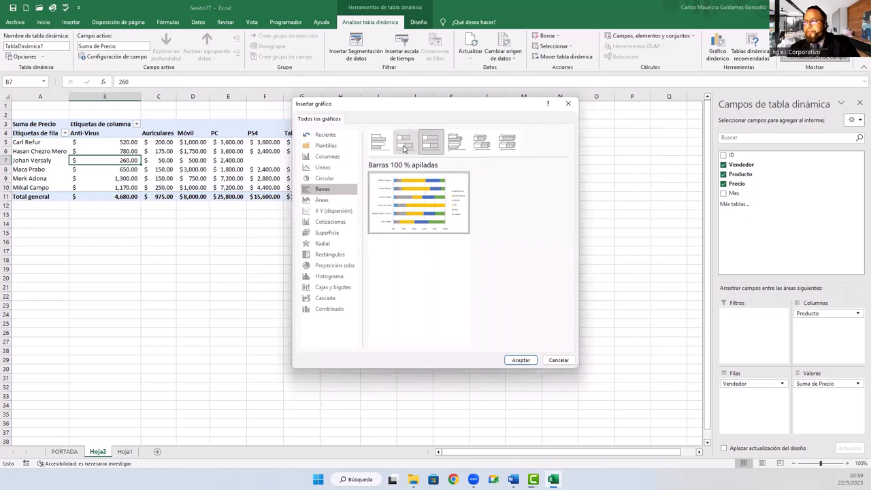
click(405, 148)
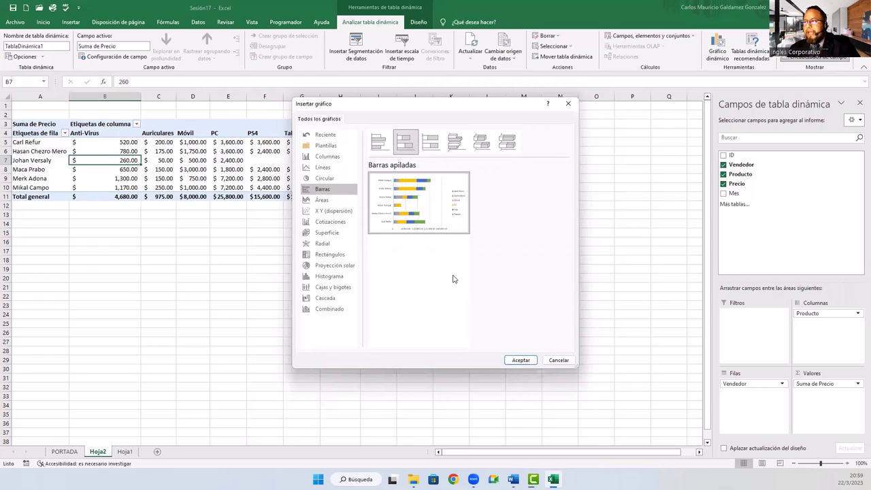
click(520, 360)
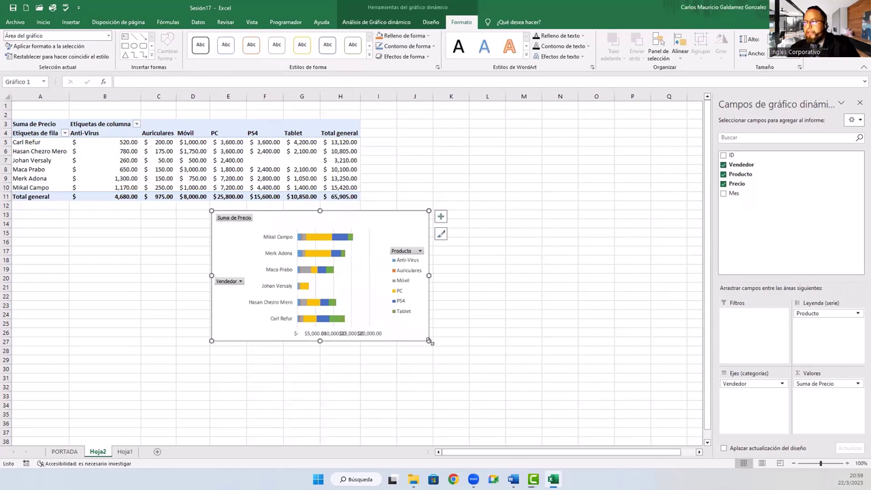
Enlarge the pivot chart to span roughly rows 13 to 38
drag(474, 366, 613, 437)
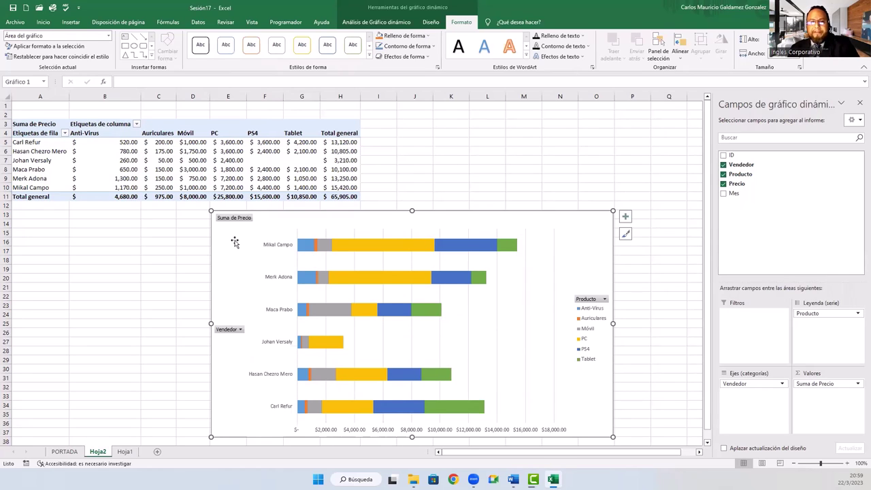
click(431, 22)
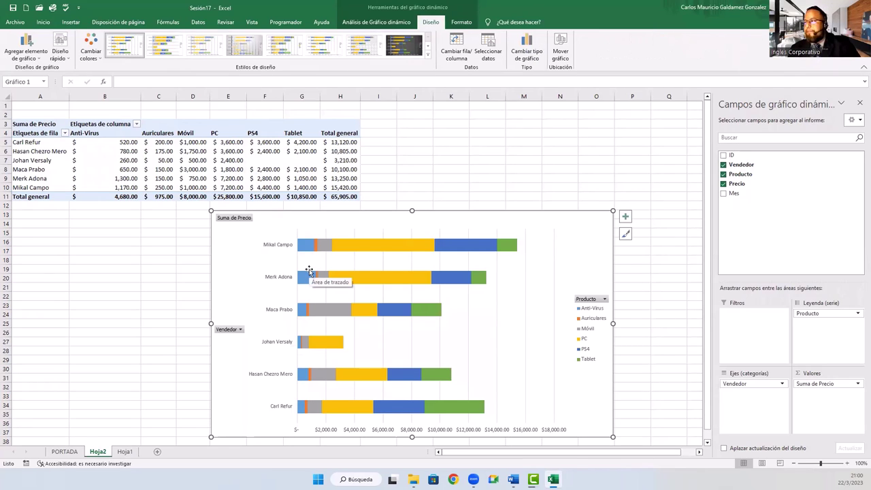
Toggle the chart's axes, gridlines and Producto legend off and back on
click(625, 221)
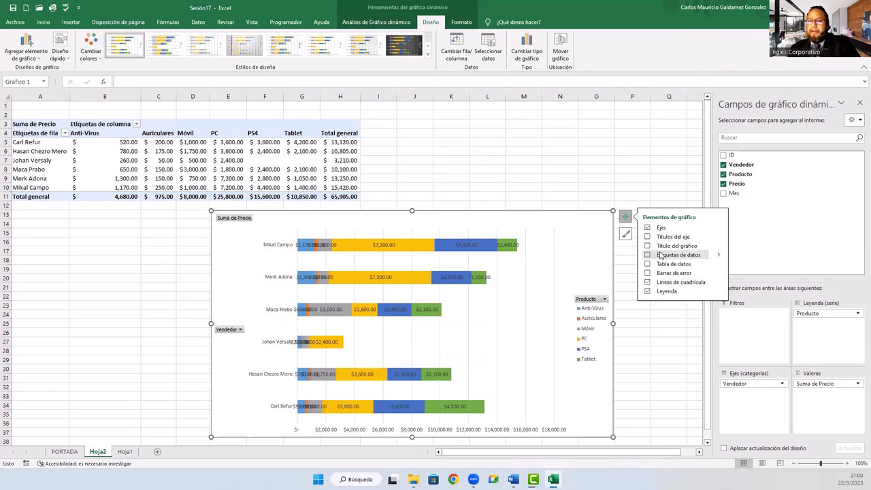
click(647, 228)
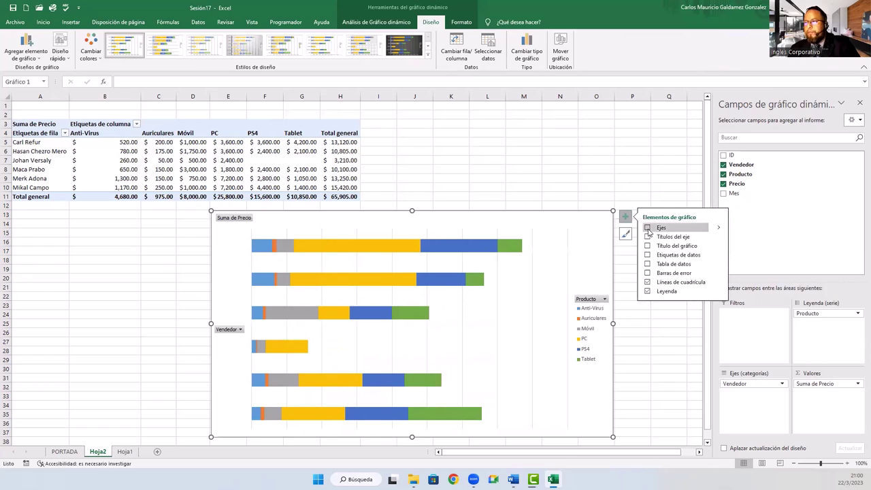
click(647, 228)
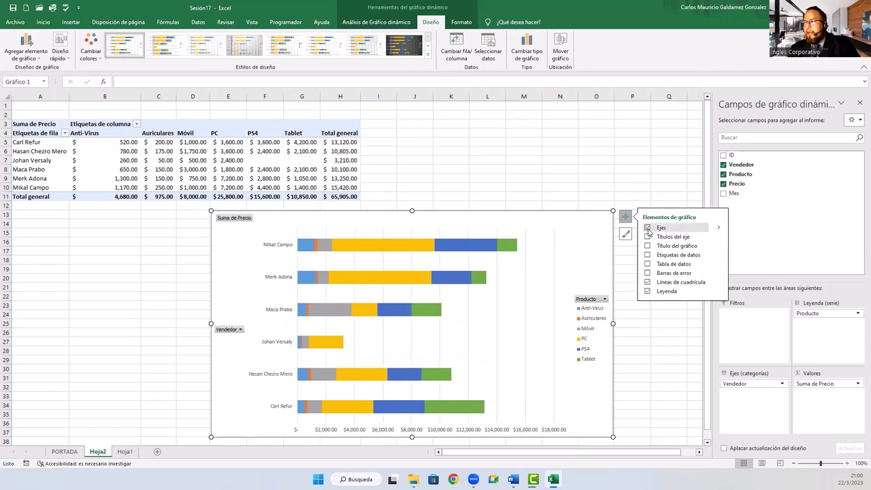
click(647, 283)
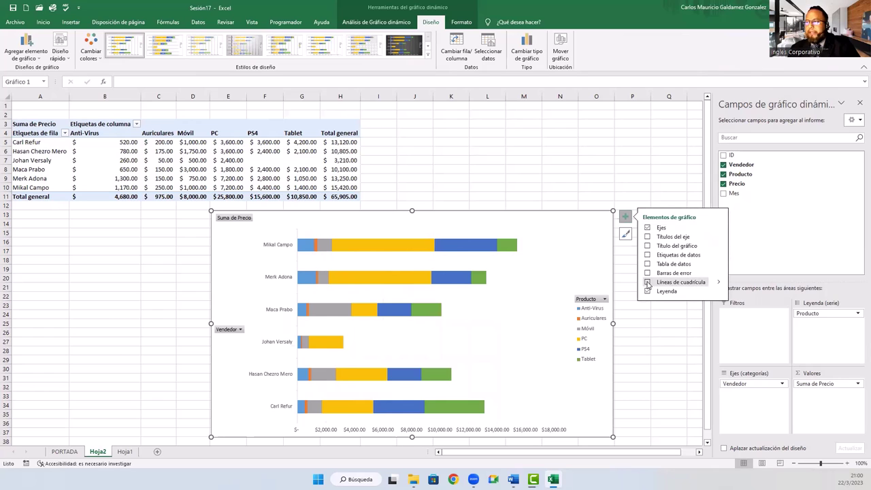
click(647, 283)
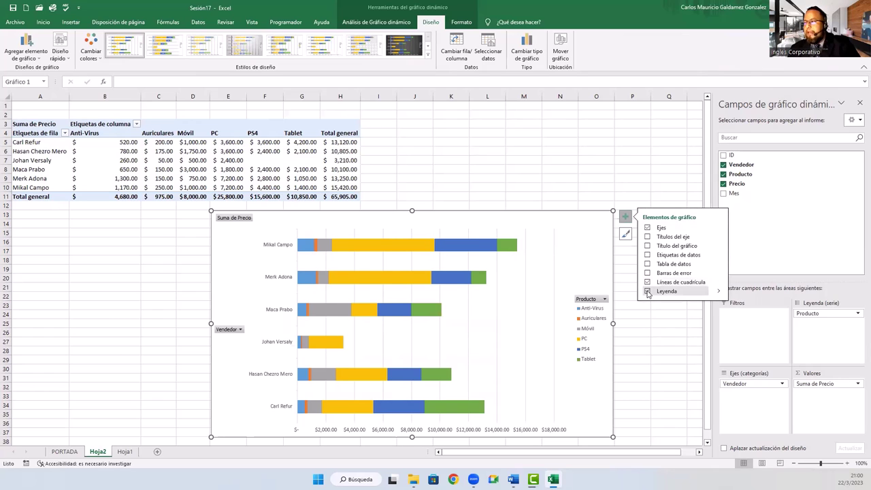
click(647, 291)
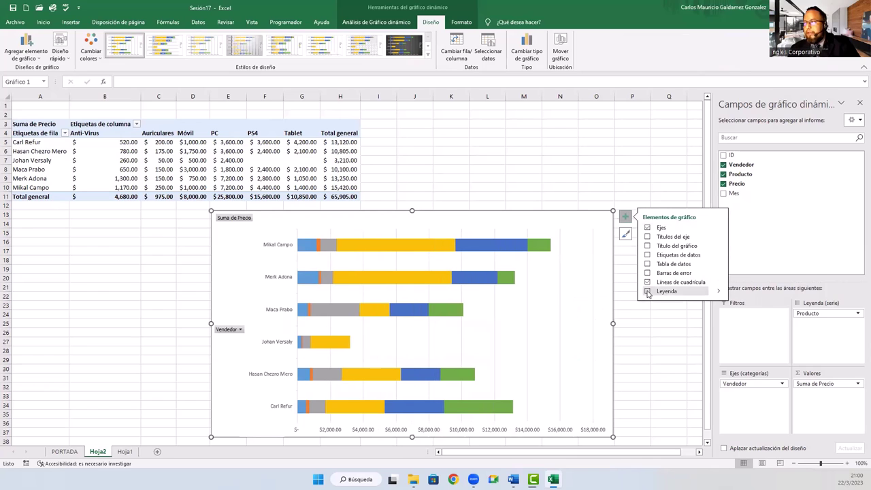
click(647, 292)
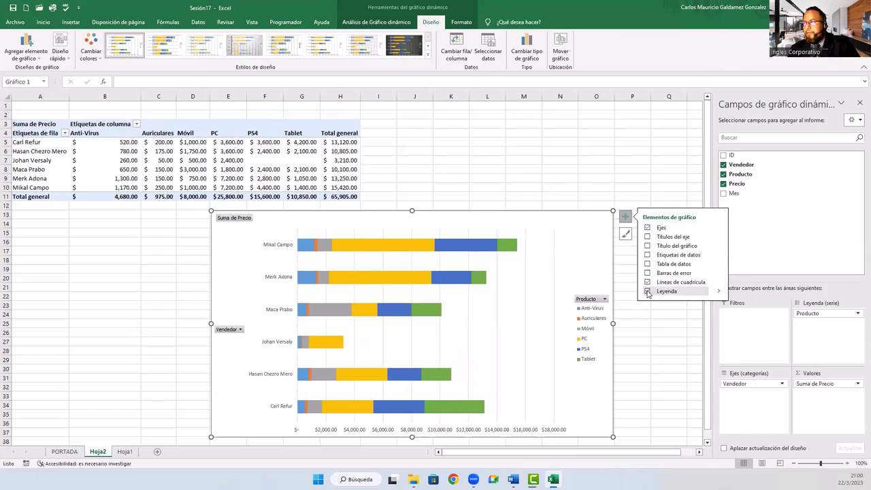
click(647, 291)
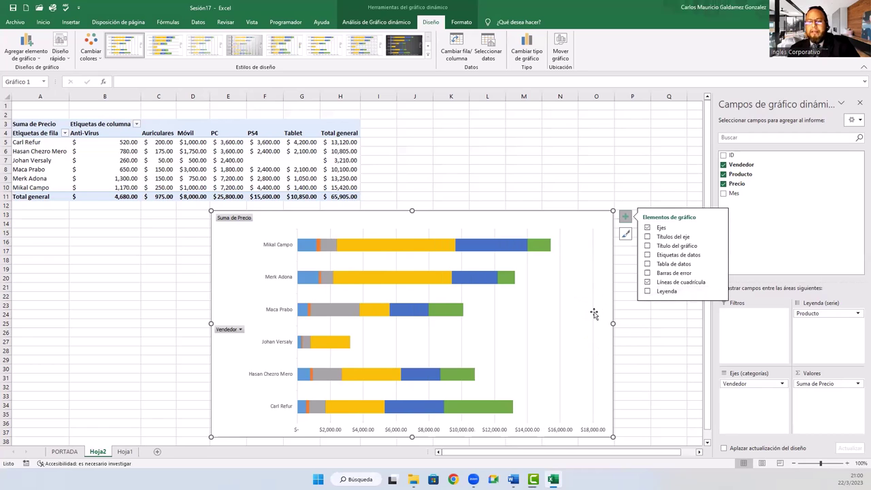
click(647, 291)
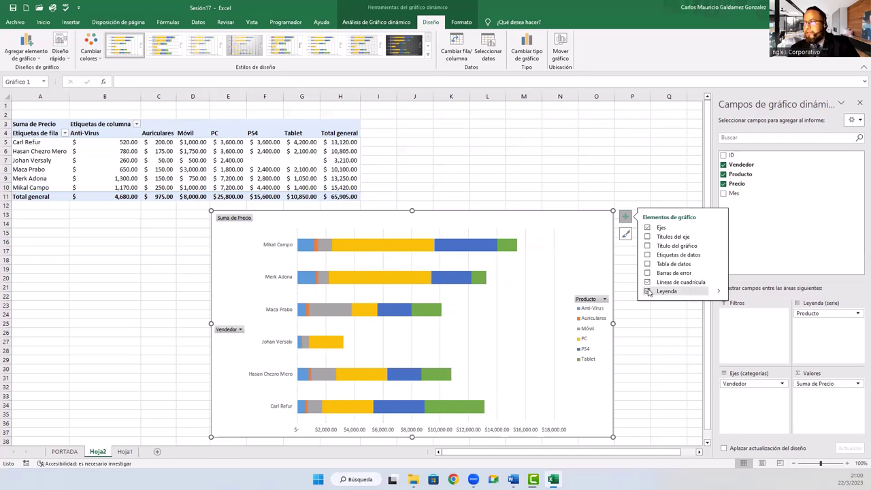
Try axis titles and a chart title, then turn on data labels for the bars
click(647, 237)
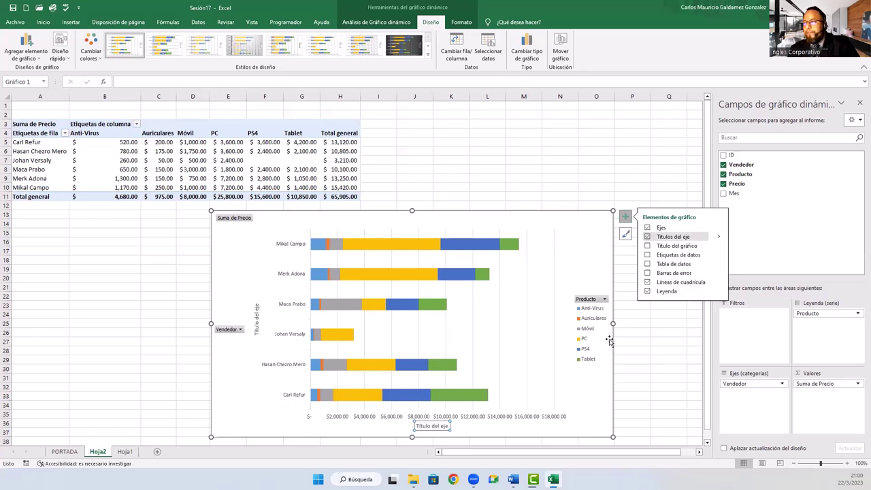
click(647, 236)
click(647, 245)
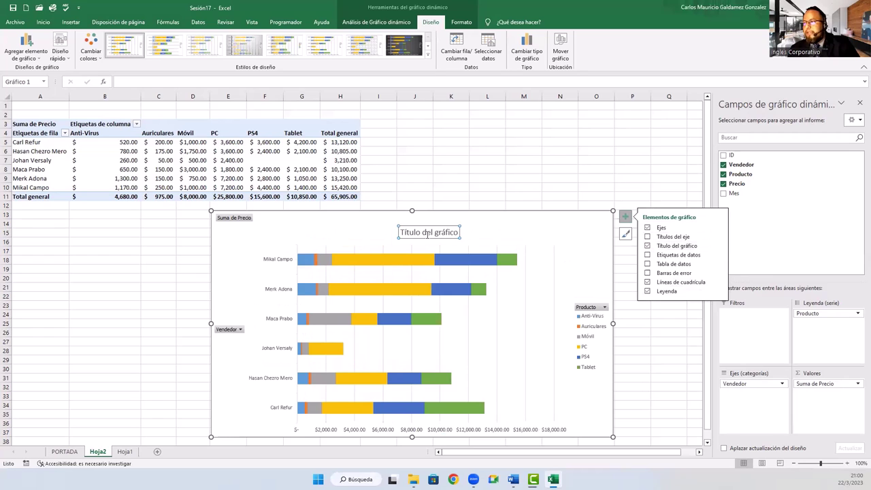
click(647, 245)
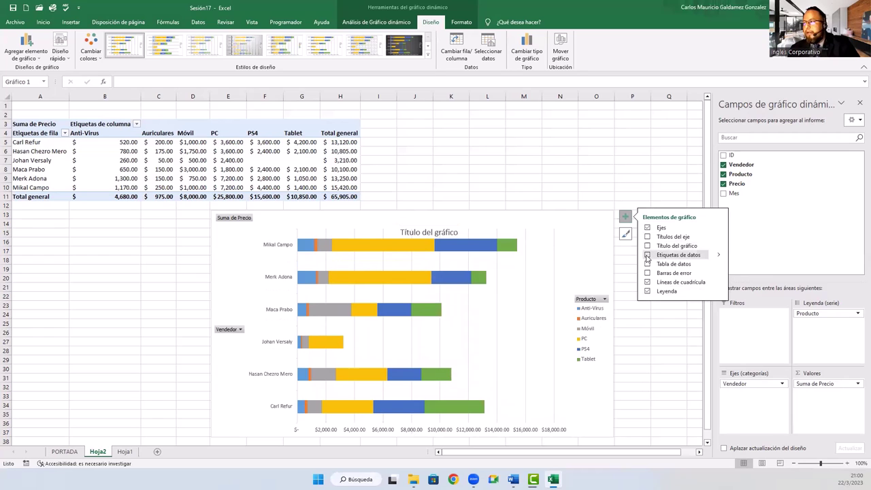
click(647, 256)
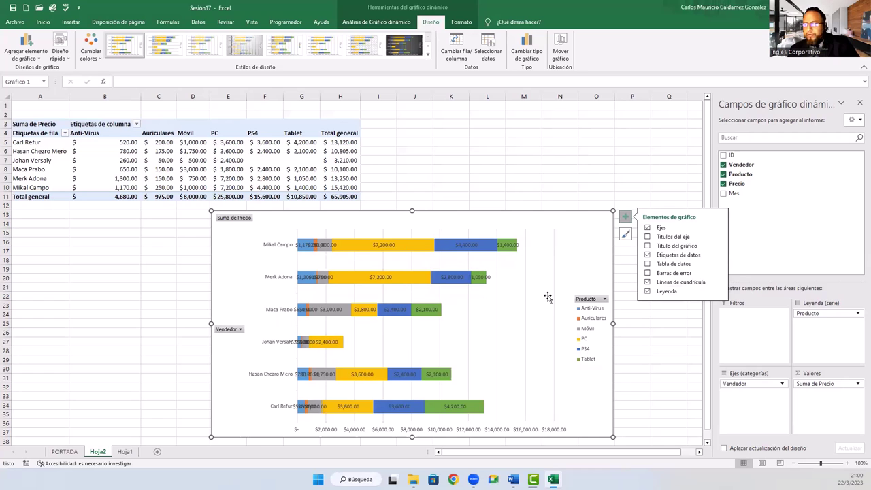
click(648, 255)
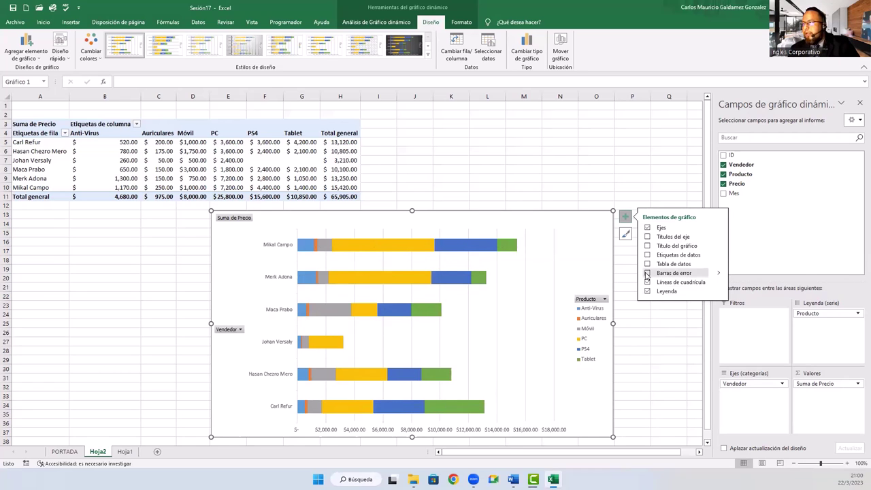
click(647, 265)
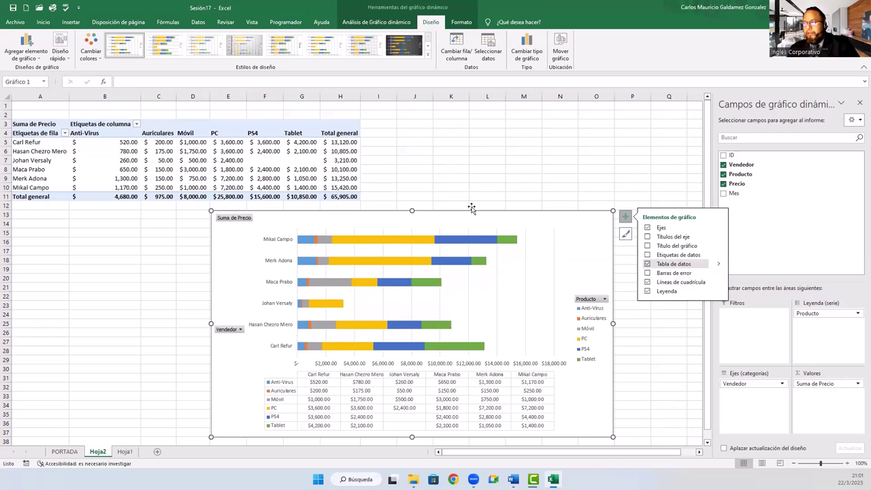
click(648, 273)
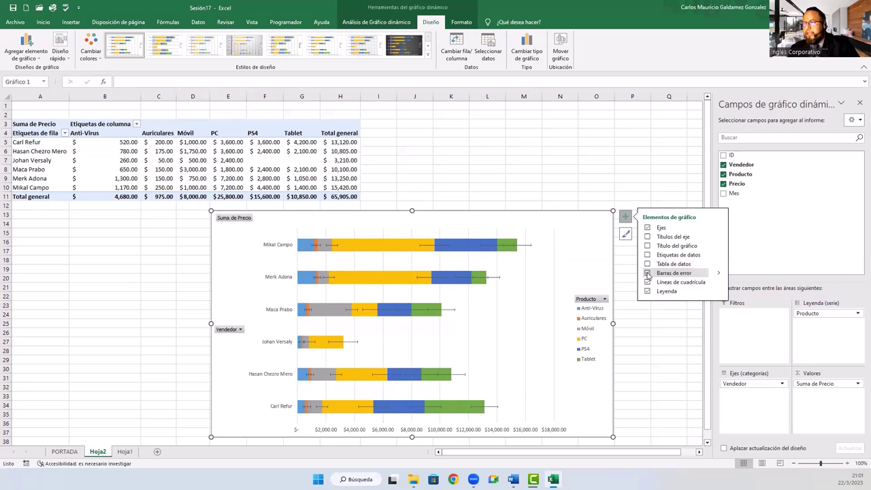
click(718, 274)
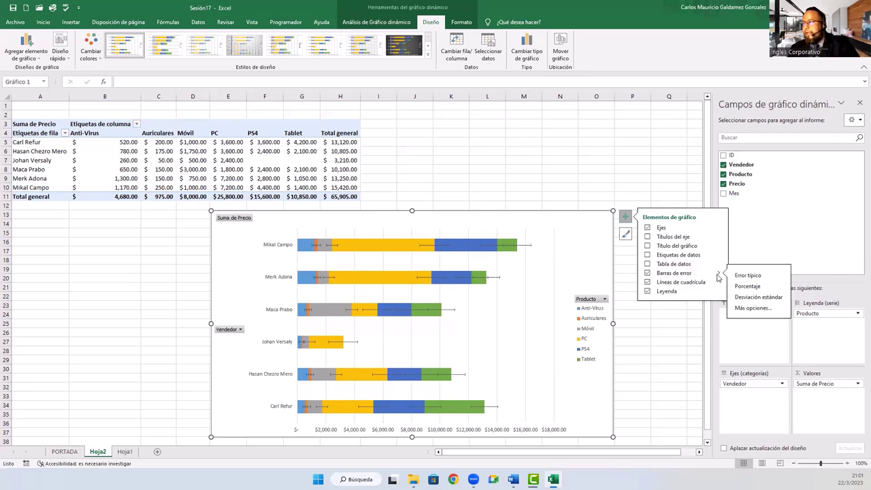
click(648, 274)
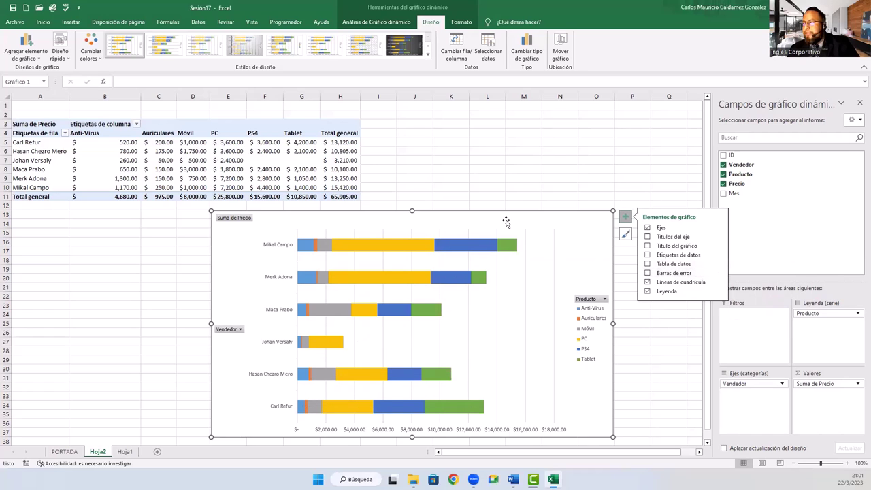
Close the chart elements list and review Agregar elemento de gráfico without adding anything
click(627, 217)
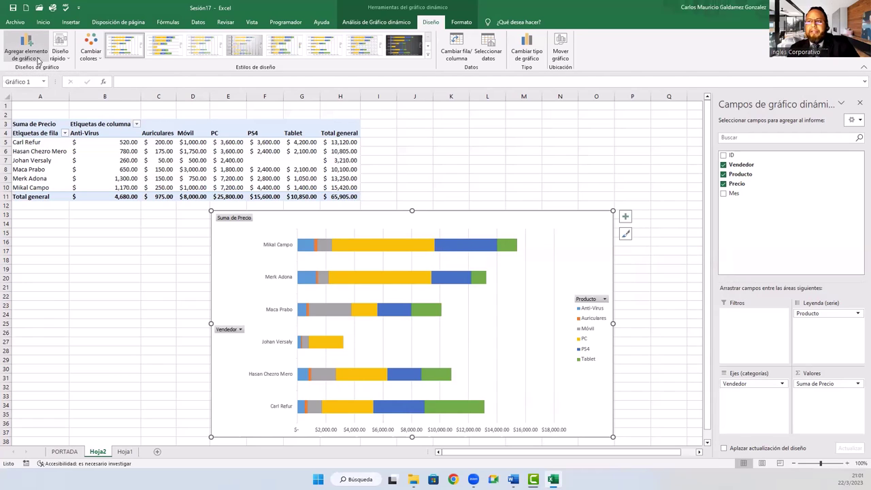
click(40, 61)
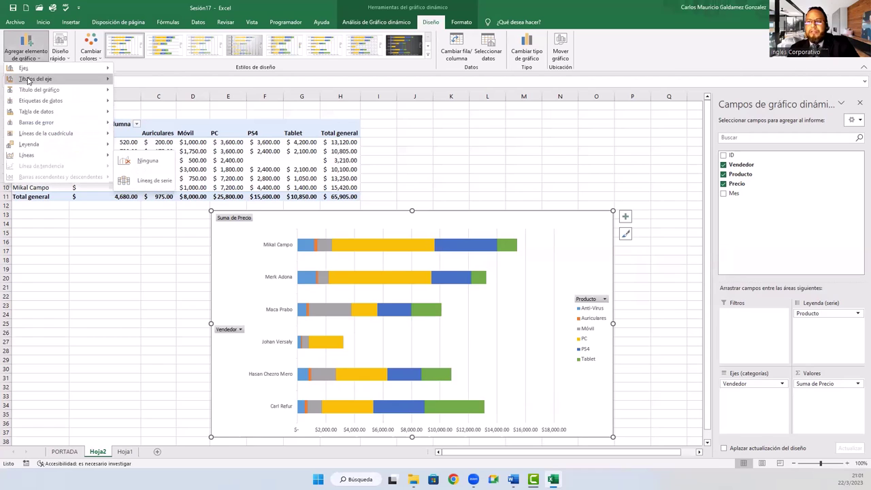
click(39, 60)
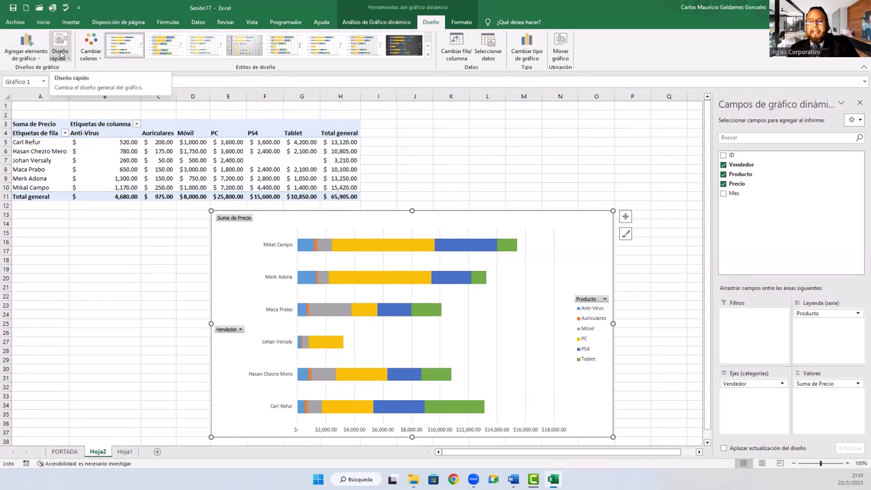
Apply quick layout Diseño 7 to add placeholder titles on both axes
click(66, 61)
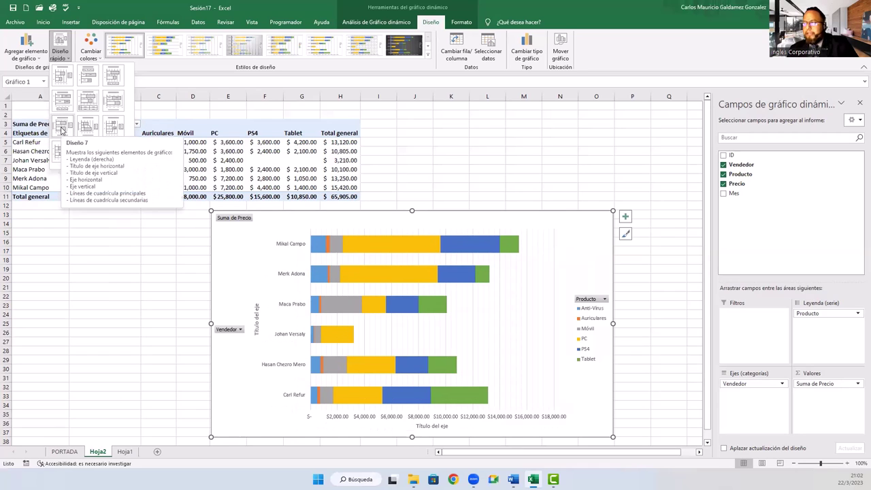
click(61, 129)
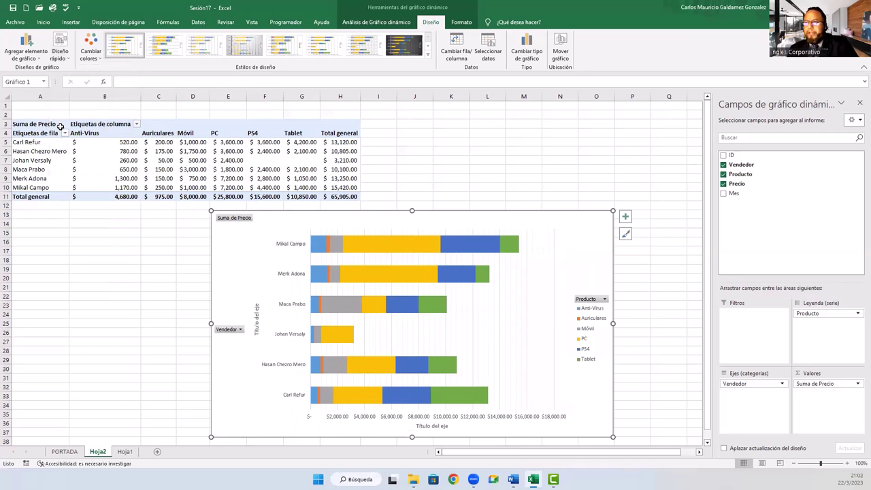
click(257, 320)
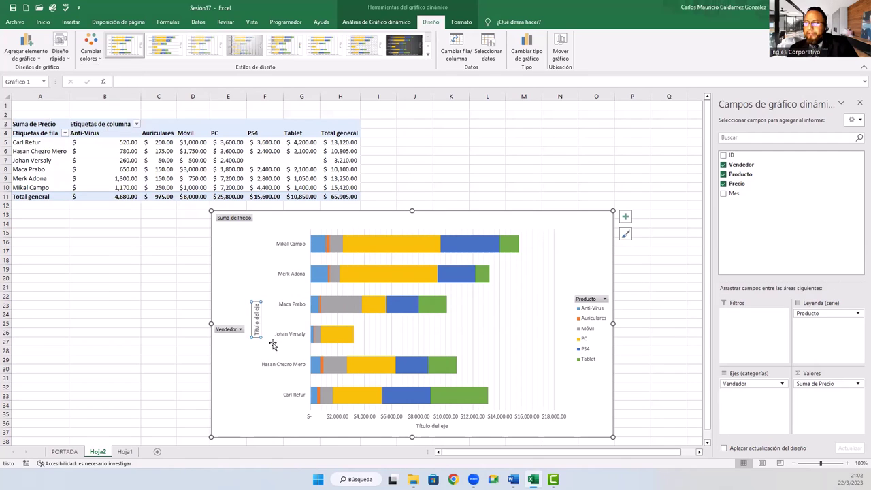
Retitle the horizontal axis 'Ventas' and the vertical axis 'Vendedores', then close the formatting pane
click(431, 426)
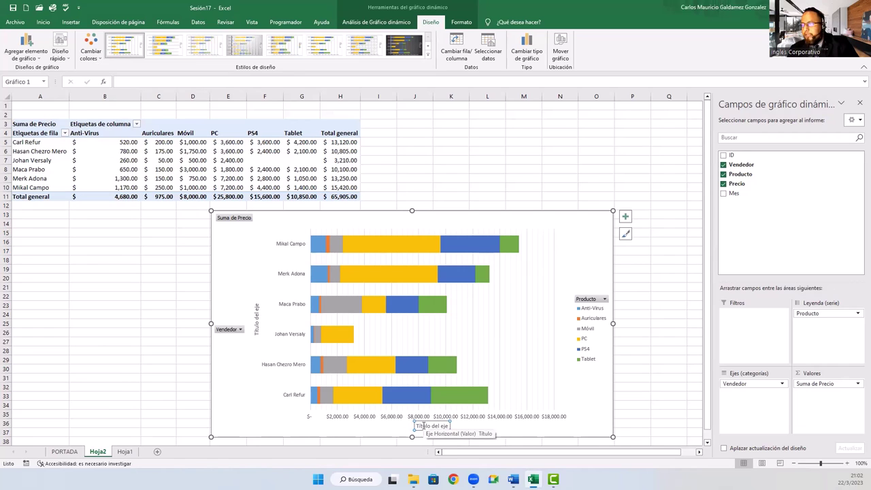
double_click(422, 427)
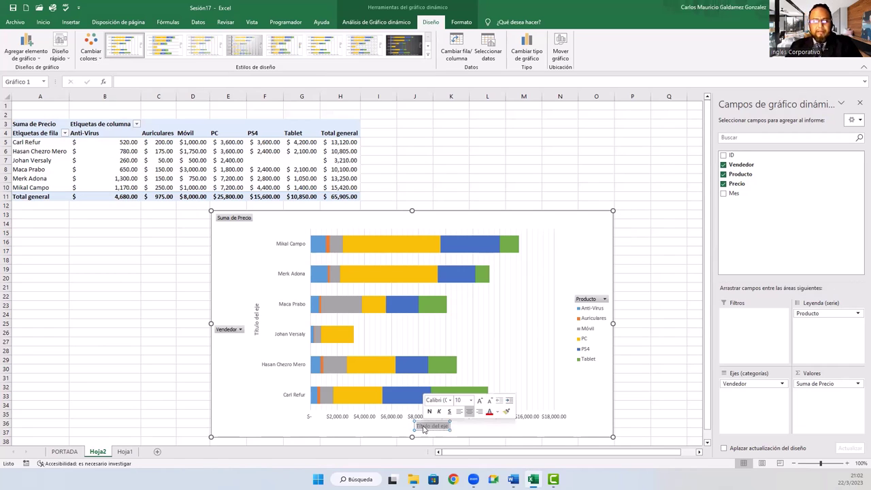
text(Ventas)
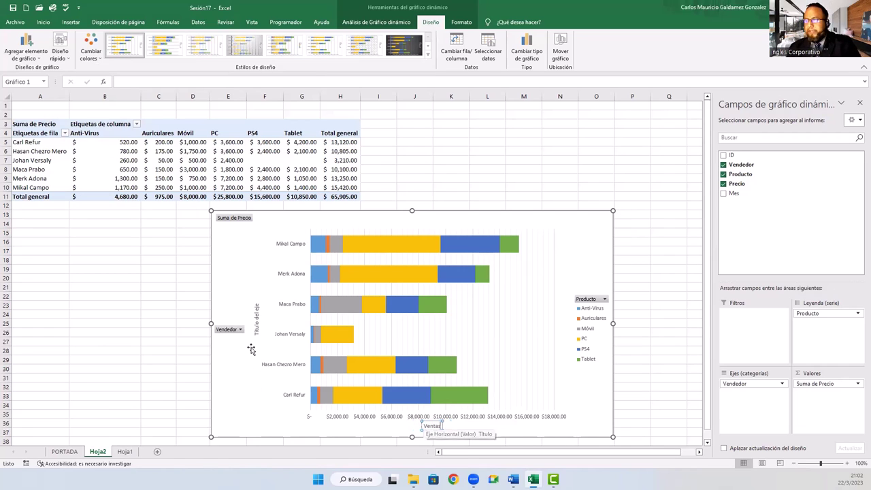
double_click(256, 330)
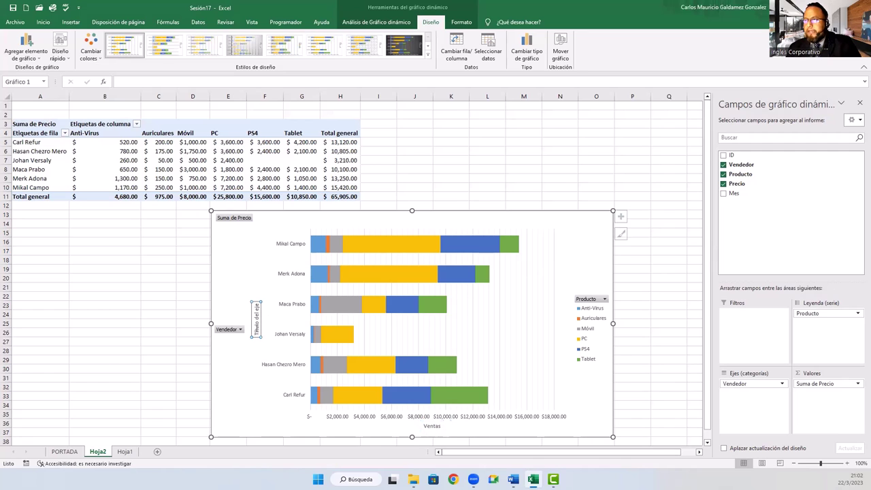
triple_click(257, 329)
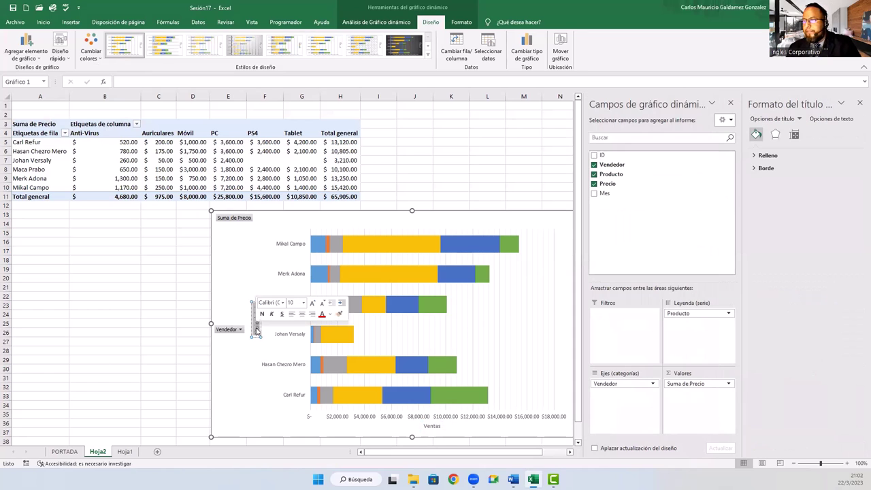
text(Vendedores)
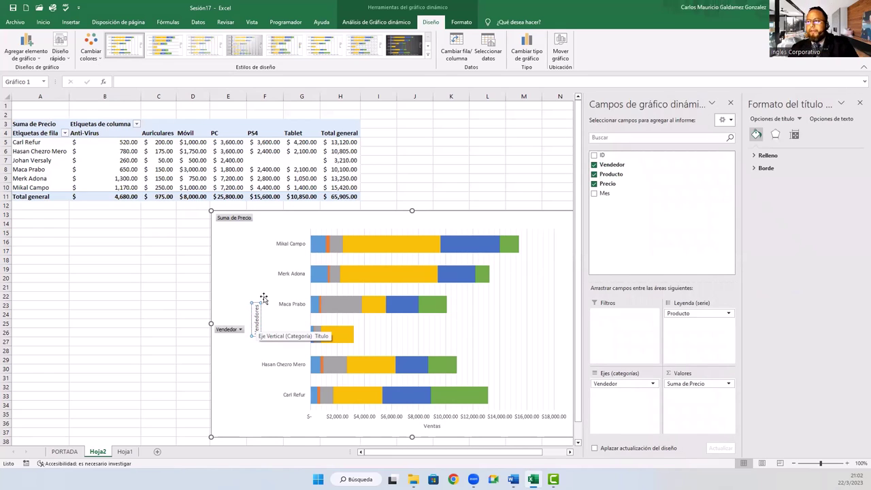
click(251, 275)
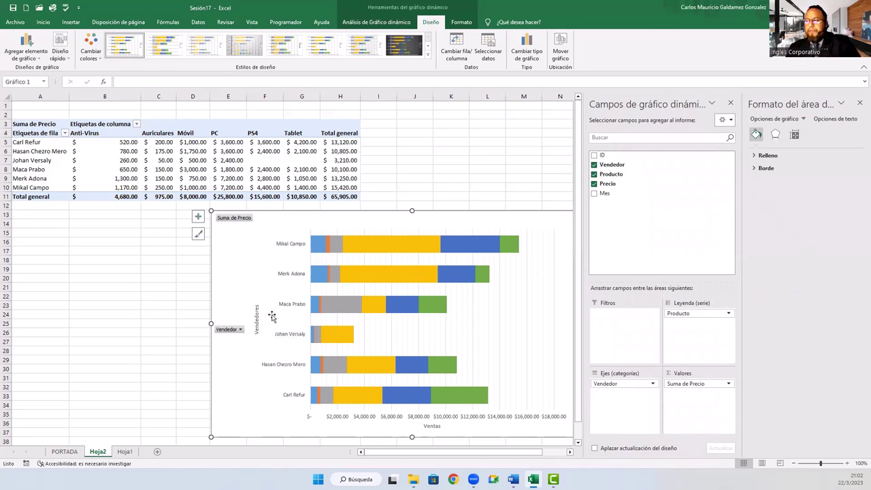
click(859, 102)
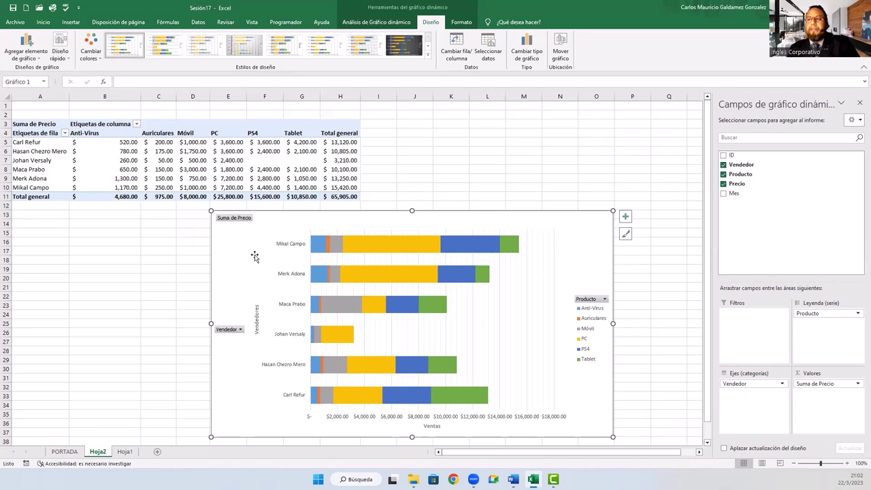
Recolour the chart with the blue, orange, grey and yellow Multicolor palette
click(91, 55)
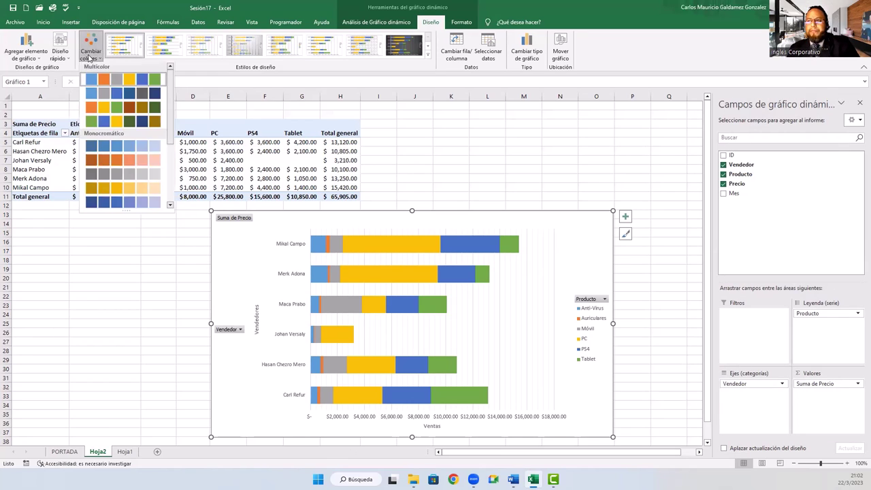
click(99, 95)
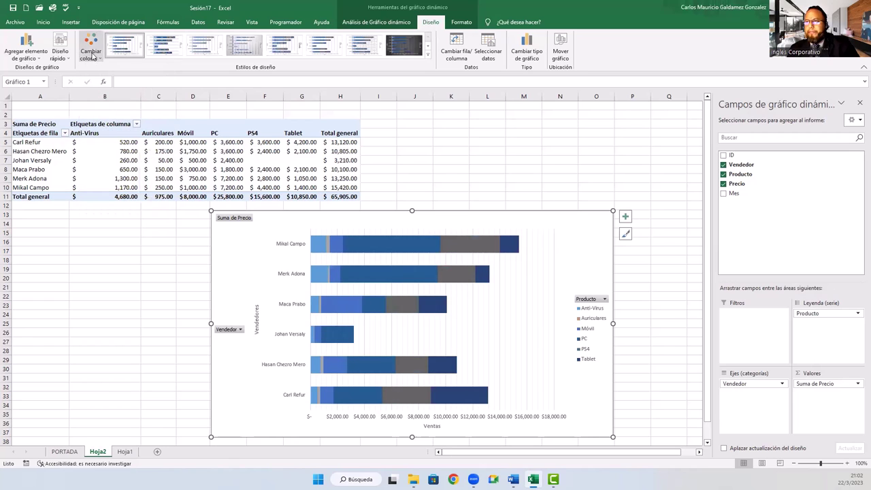
click(95, 60)
click(100, 82)
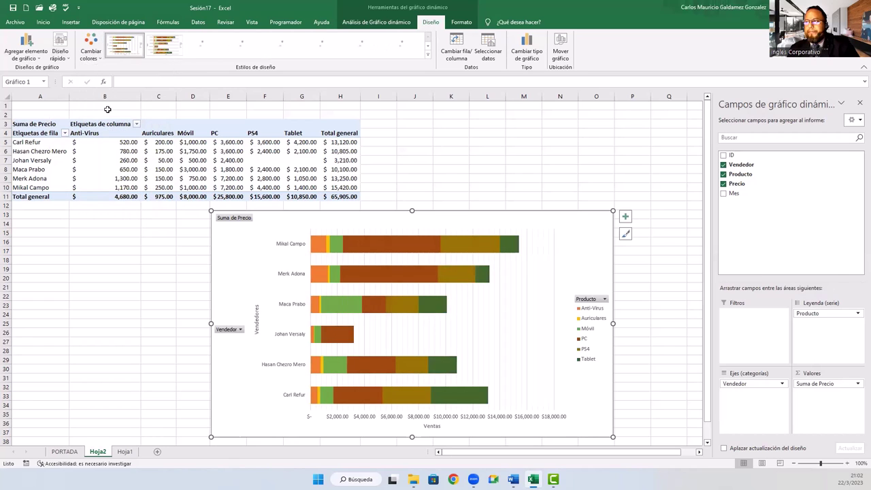
click(90, 53)
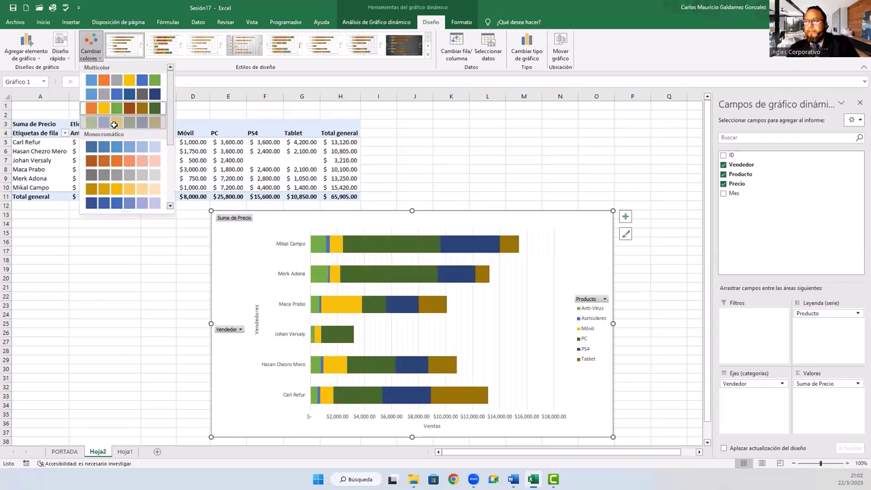
click(114, 125)
click(91, 52)
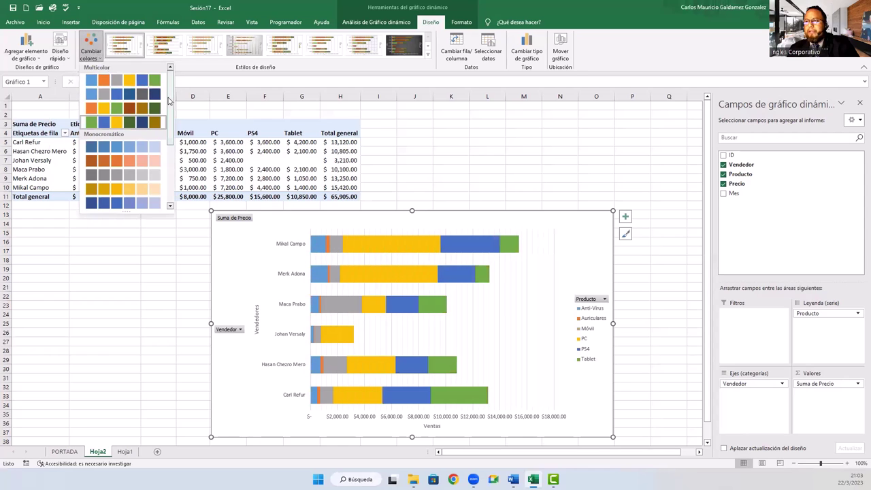
drag(170, 112, 170, 141)
scroll(158, 121, up, 3)
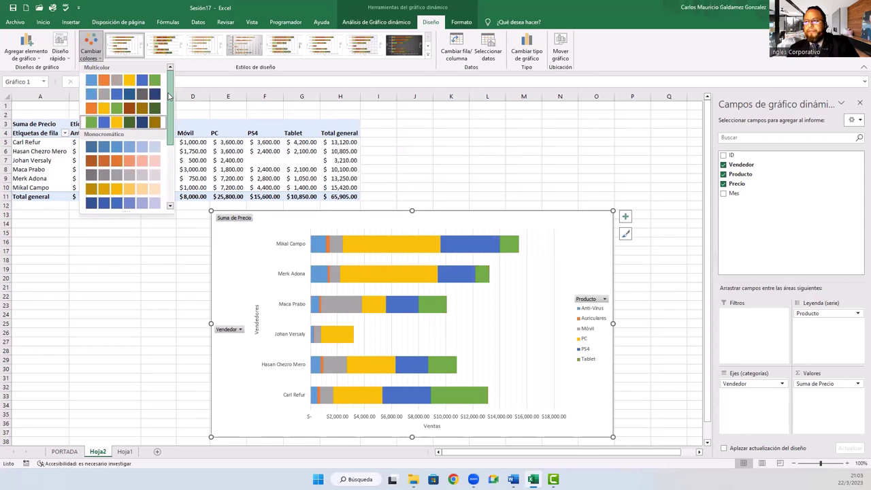
click(104, 81)
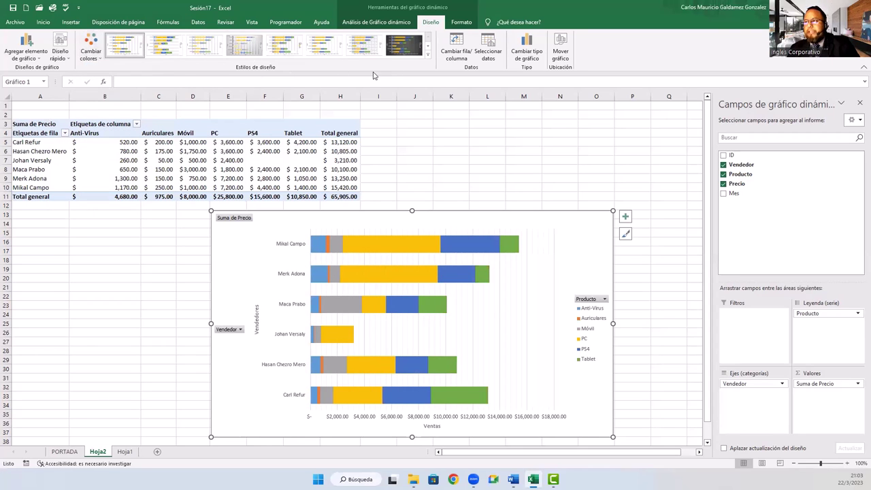
Apply the dark charcoal chart style Estilo 8
click(427, 54)
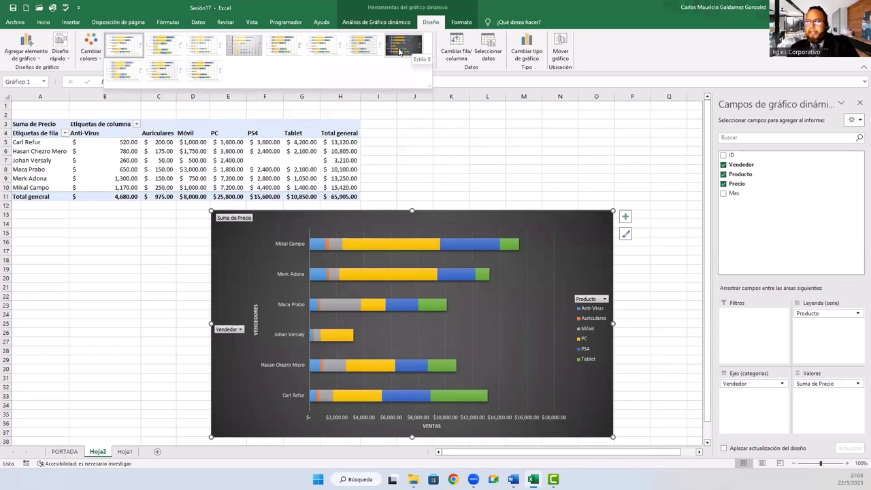
click(399, 51)
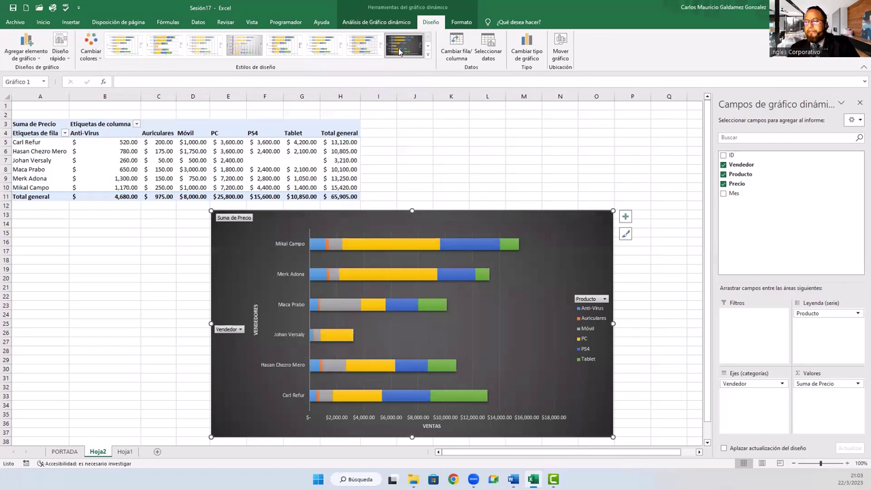
key(Escape)
Give the pivot table a dark style with black header and Total general rows
click(191, 158)
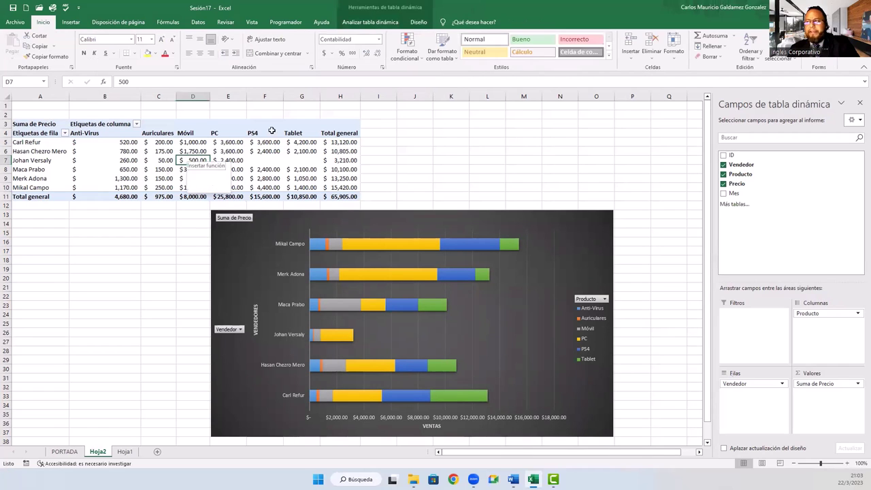
click(418, 22)
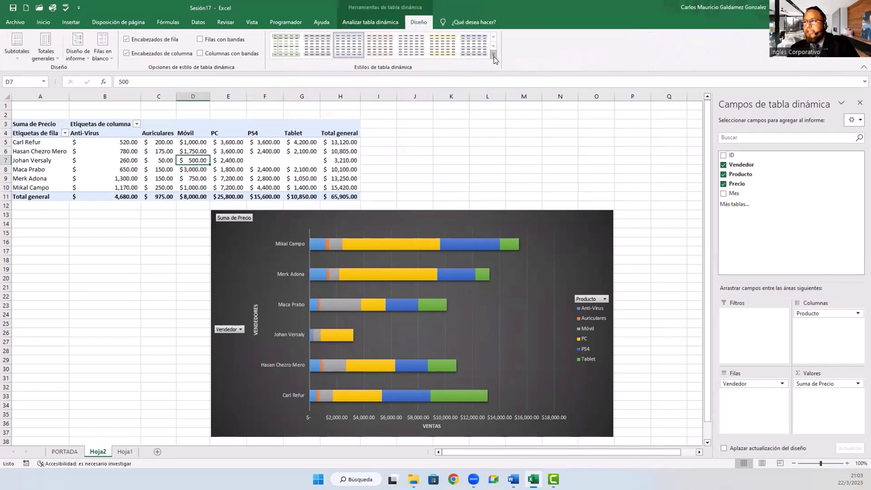
click(492, 55)
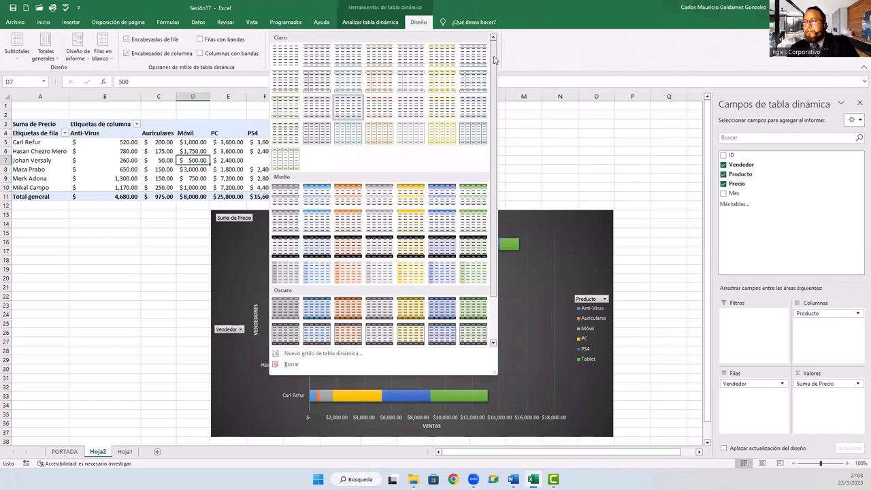
click(285, 248)
click(250, 246)
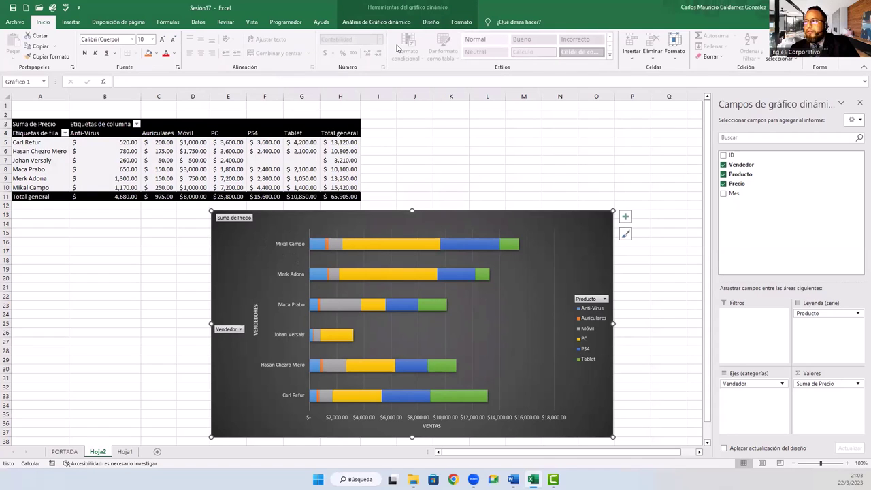
click(426, 25)
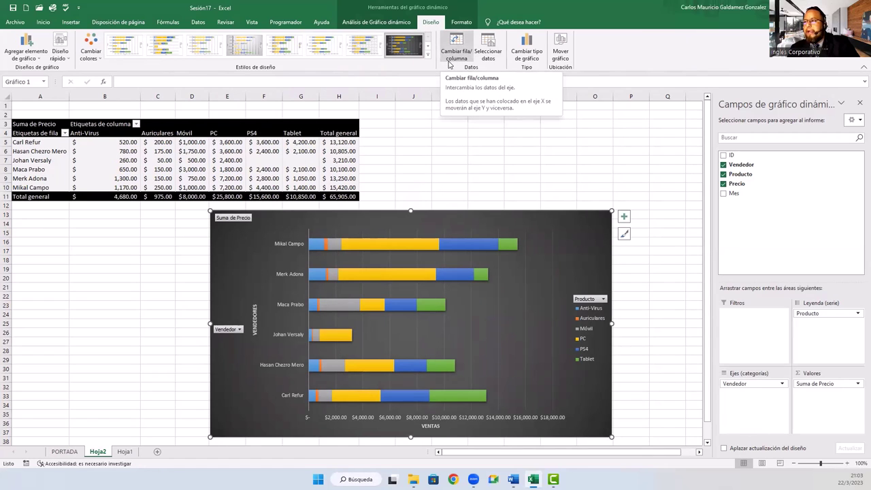
click(449, 59)
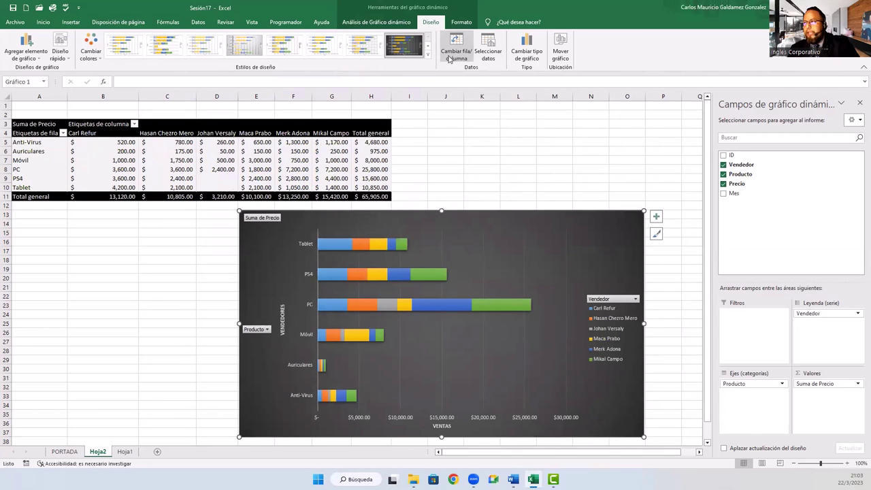
click(449, 58)
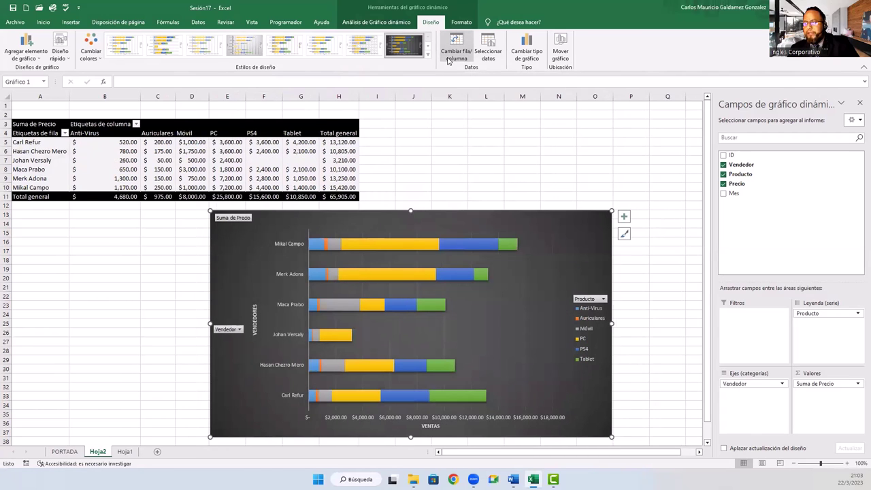
click(448, 59)
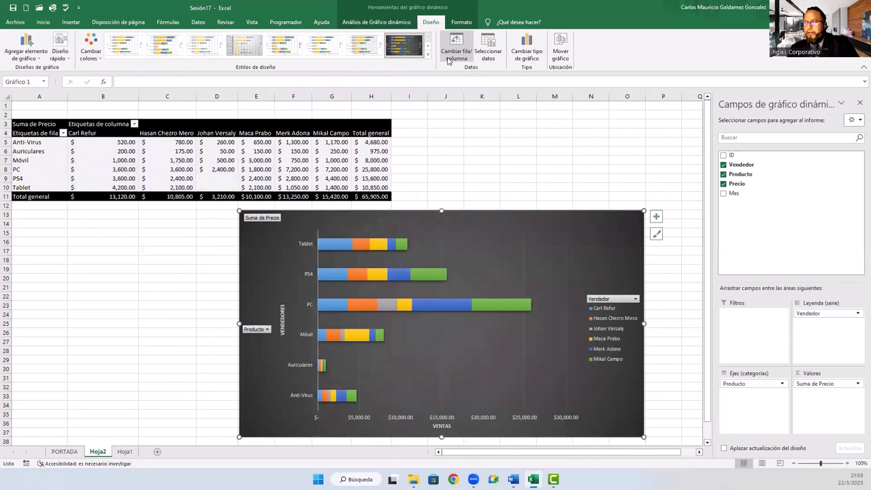
click(281, 319)
click(441, 426)
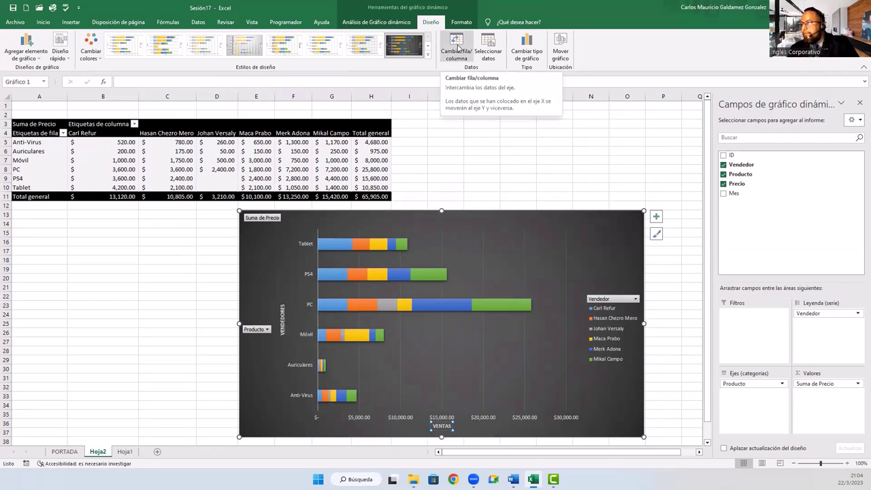
click(457, 50)
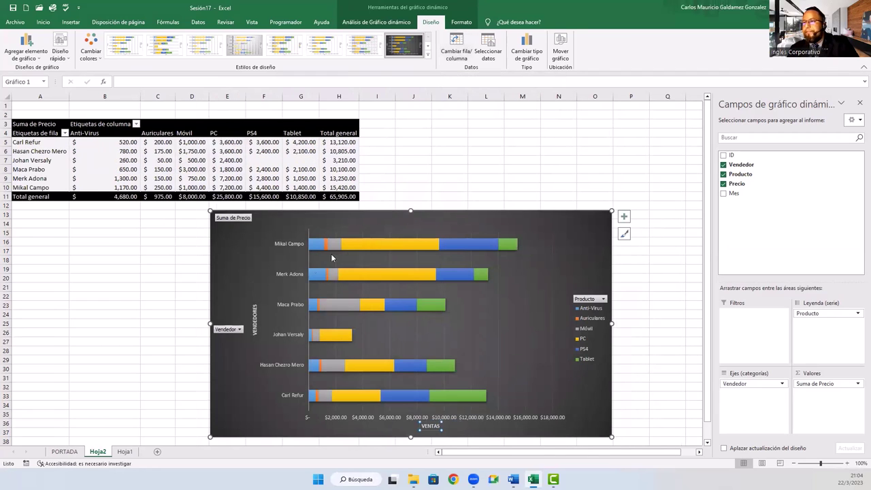
click(241, 258)
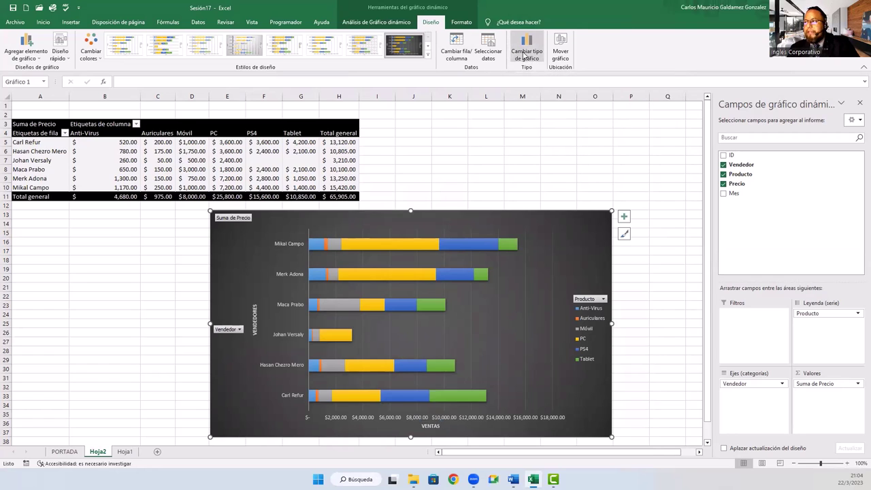
Switch the pivot chart from stacked to Barras agrupadas so each seller's products sit side by side
click(524, 56)
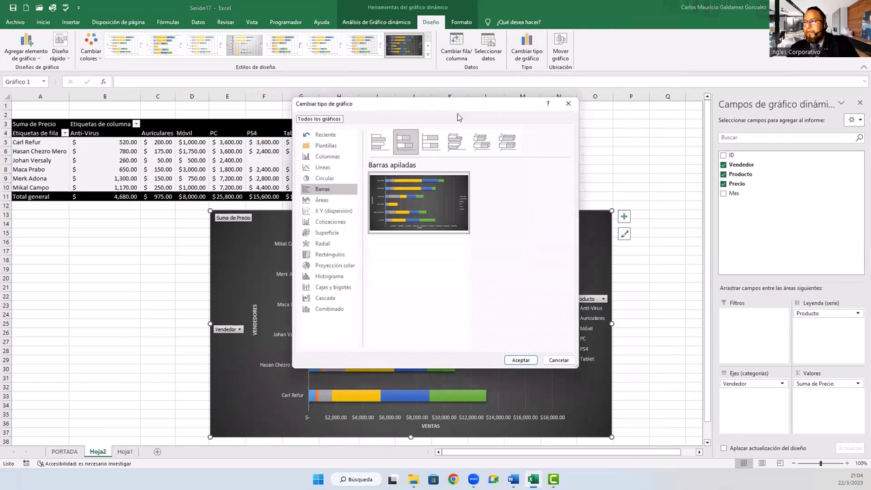
click(377, 142)
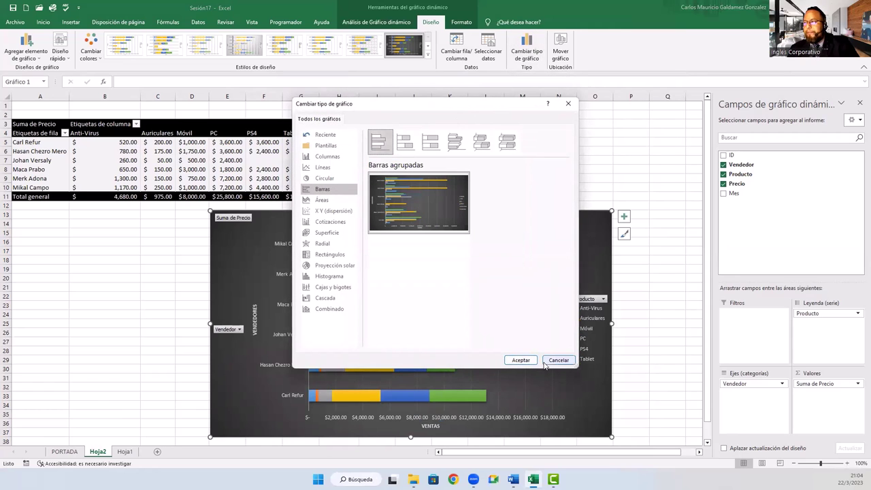
click(522, 361)
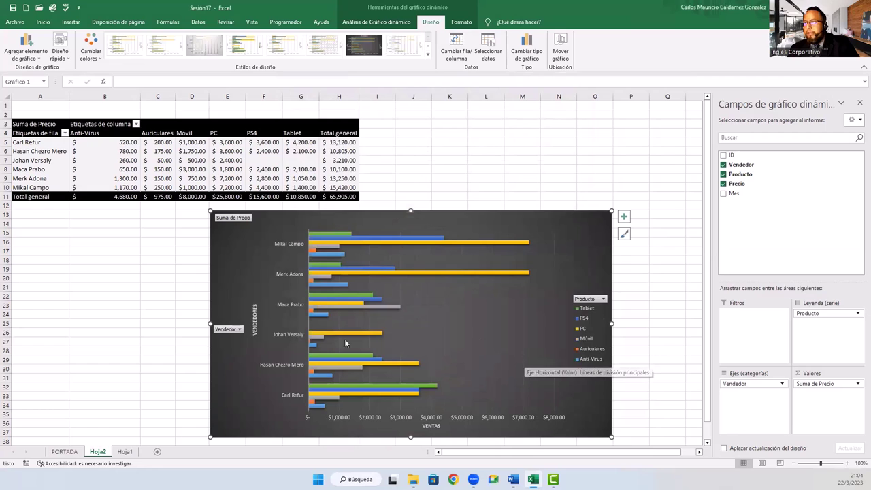